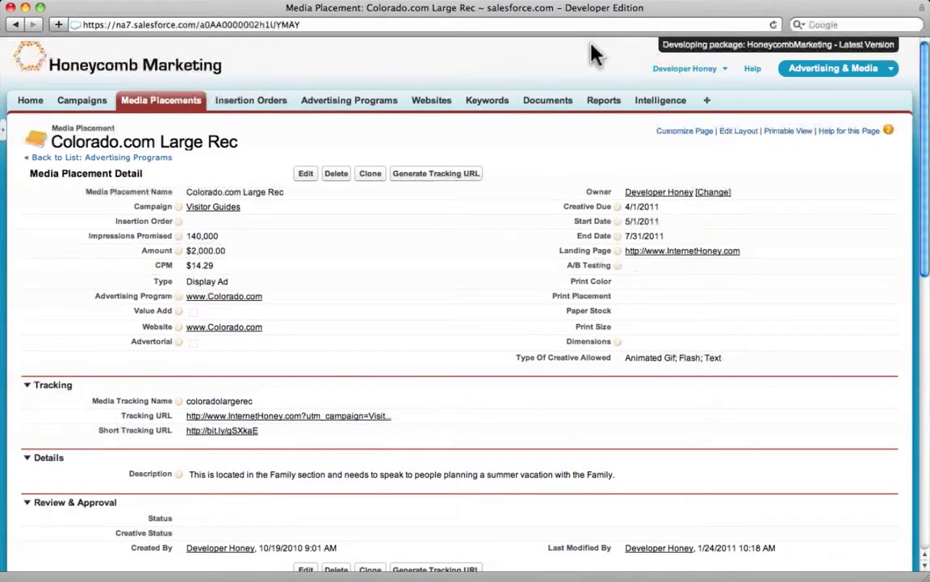
pyautogui.click(830, 71)
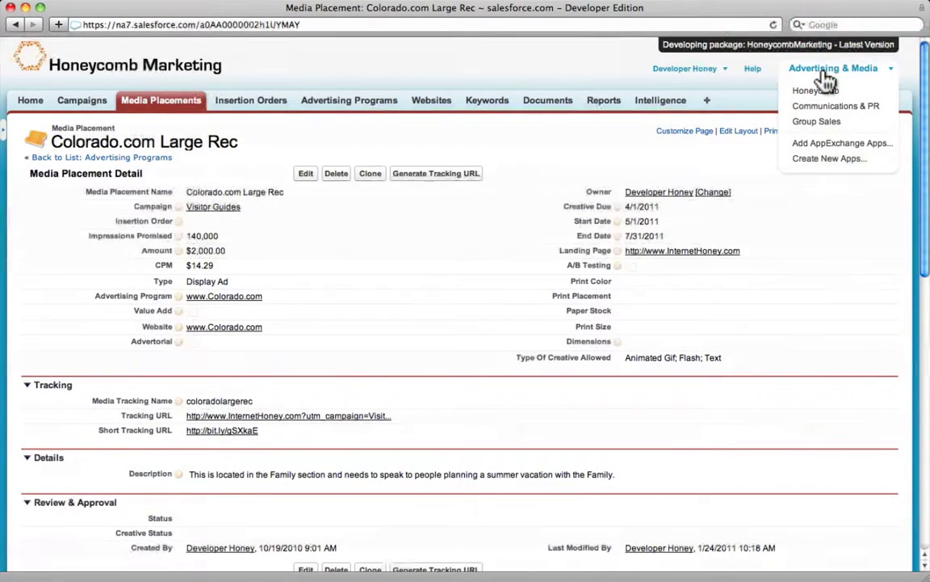
pyautogui.click(549, 68)
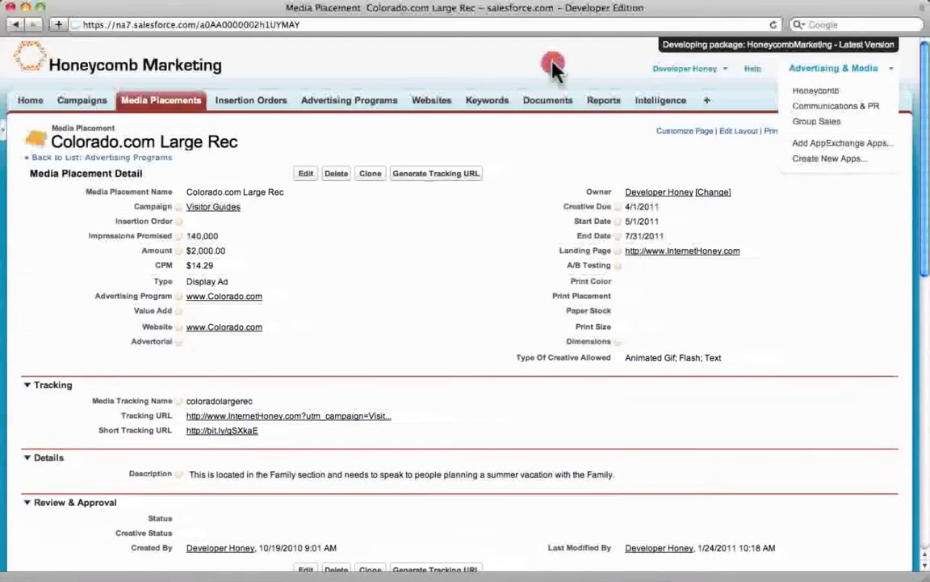
# - Open the Colorado.com Large Rec media placement and start generating a tracking URL for it
pyautogui.click(188, 102)
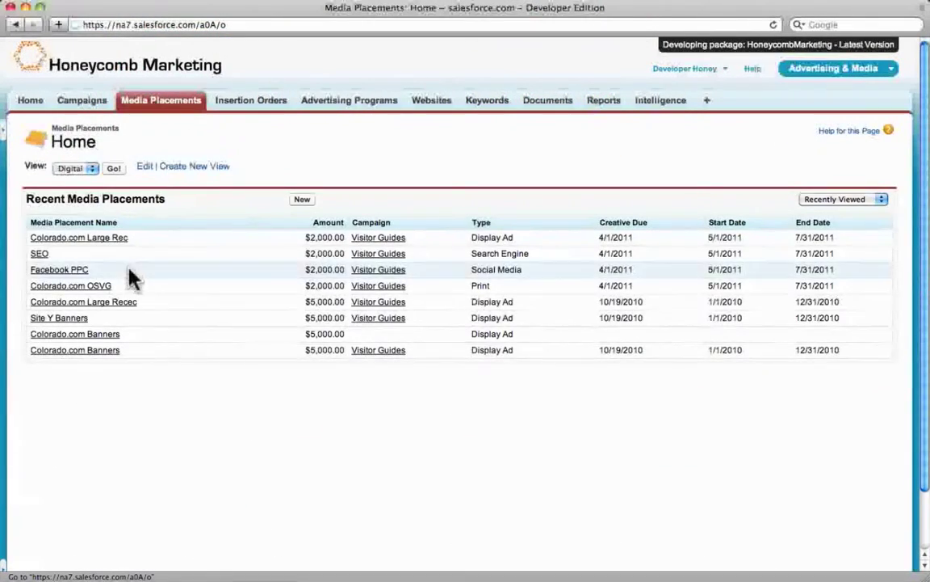
pyautogui.click(117, 239)
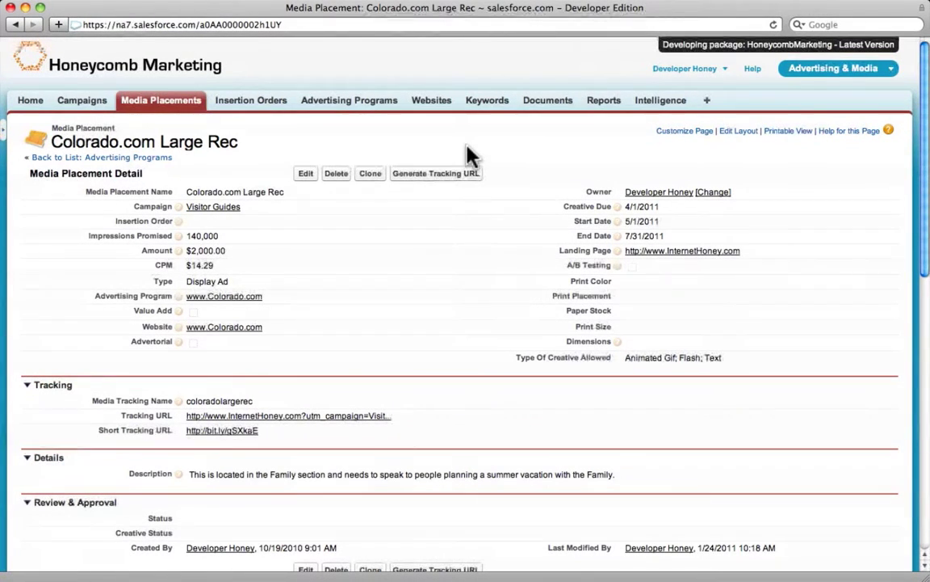
pyautogui.click(421, 173)
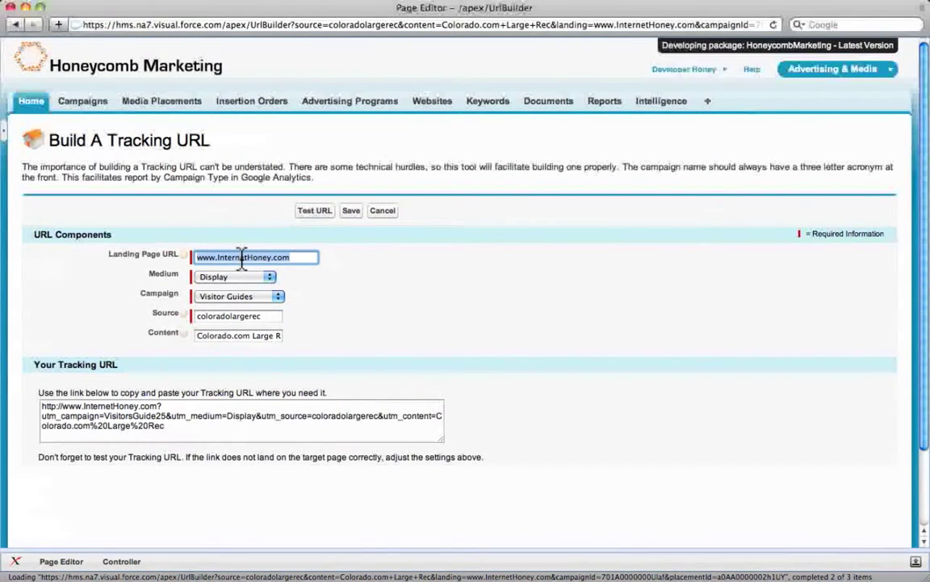
# - Append /test to the landing page URL and remove it again
pyautogui.click(300, 258)
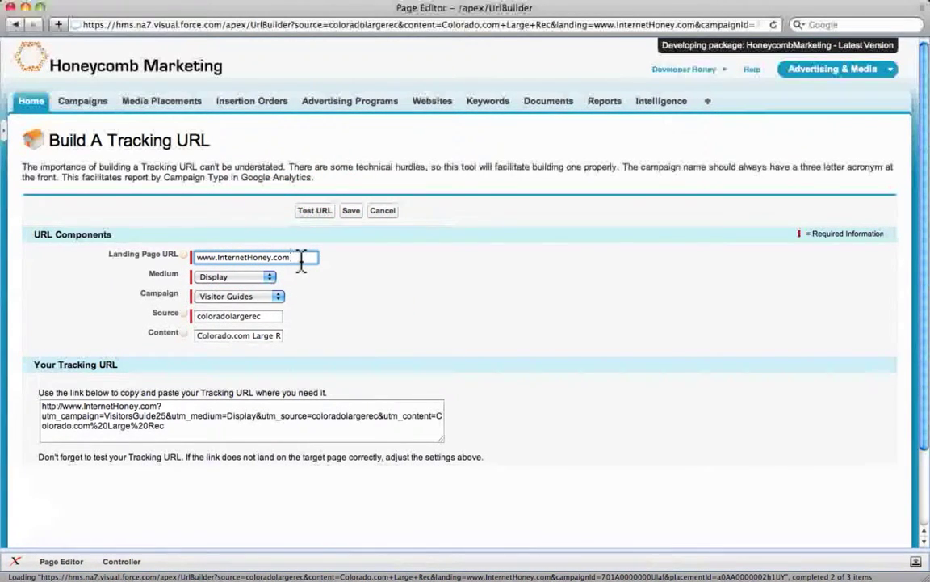
pyautogui.write('/test')
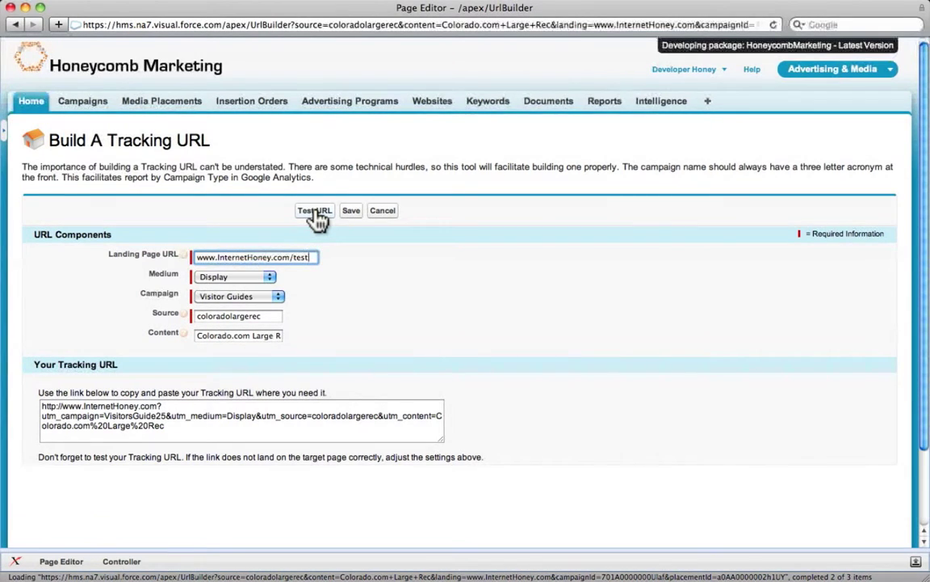
pyautogui.click(312, 259)
pyautogui.press('BackSpace')
pyautogui.press('BackSpace')
pyautogui.press('BackSpace')
pyautogui.press('BackSpace')
pyautogui.press('BackSpace')
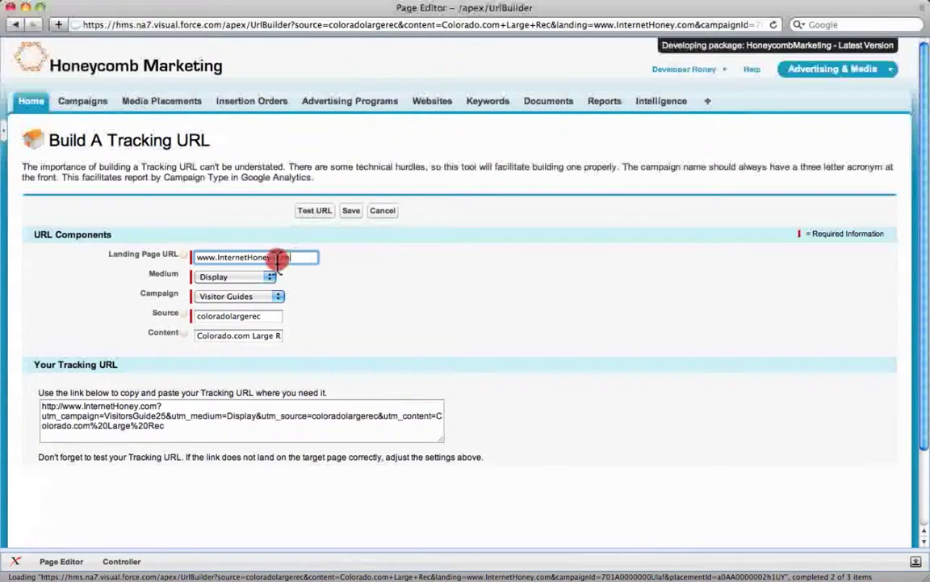
pyautogui.moveTo(307, 257); pyautogui.dragTo(204, 259)
pyautogui.click(218, 229)
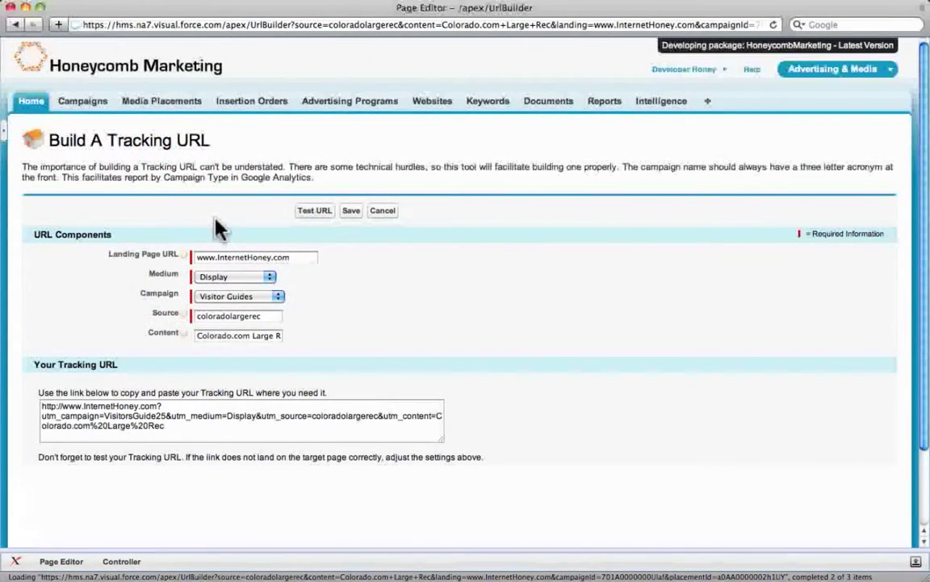
# - Review the choices offered for Medium and Campaign, and highlight the Source value
pyautogui.click(225, 278)
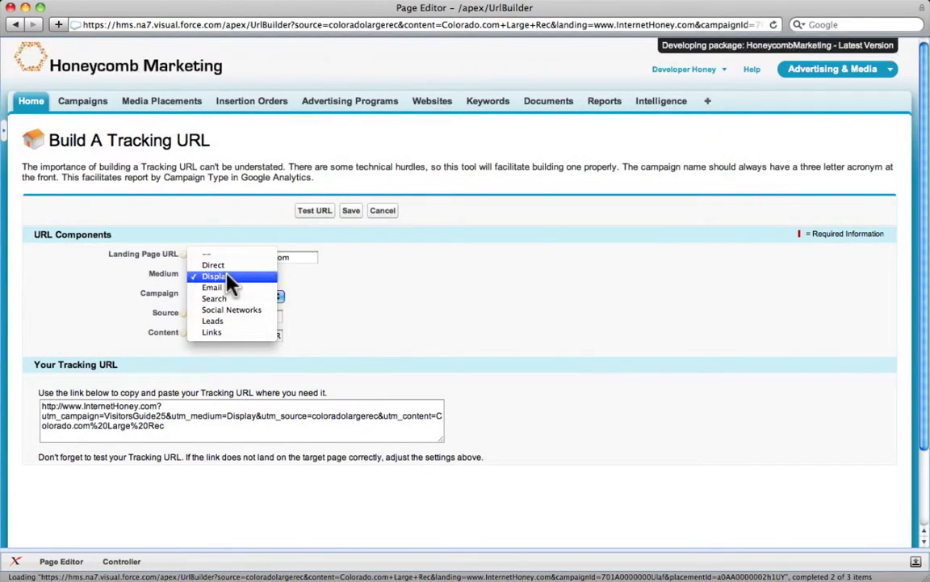
pyautogui.click(328, 290)
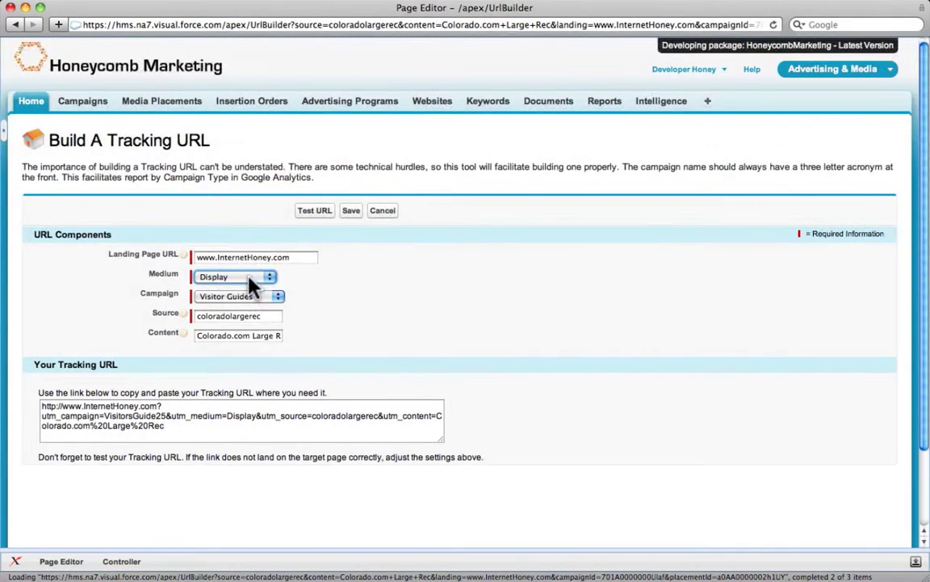
pyautogui.click(285, 283)
pyautogui.click(273, 296)
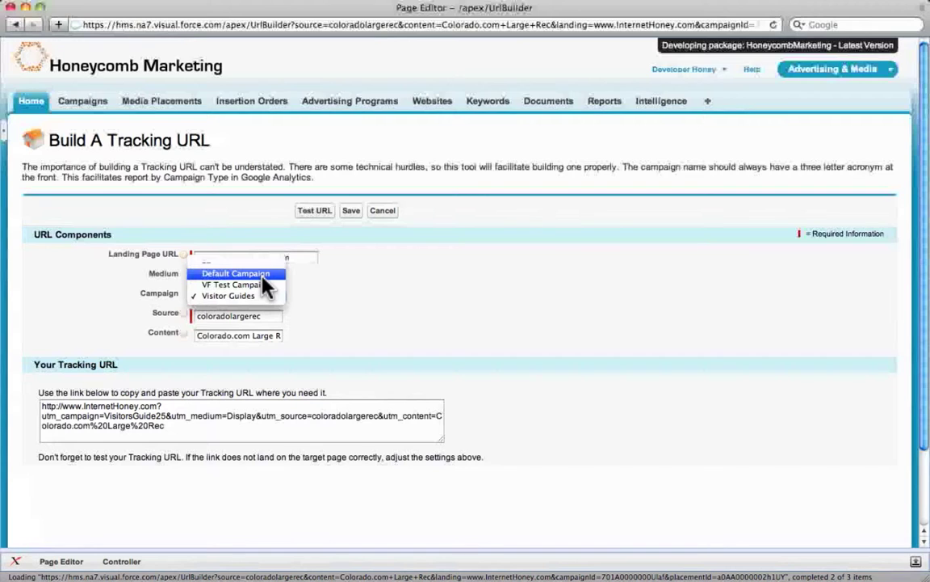
pyautogui.click(306, 284)
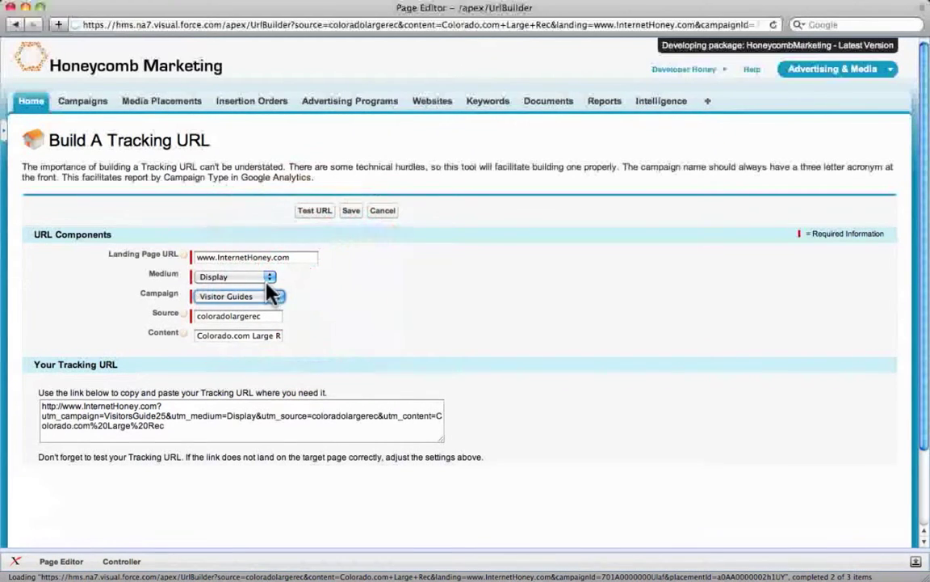
pyautogui.moveTo(271, 317); pyautogui.dragTo(194, 322)
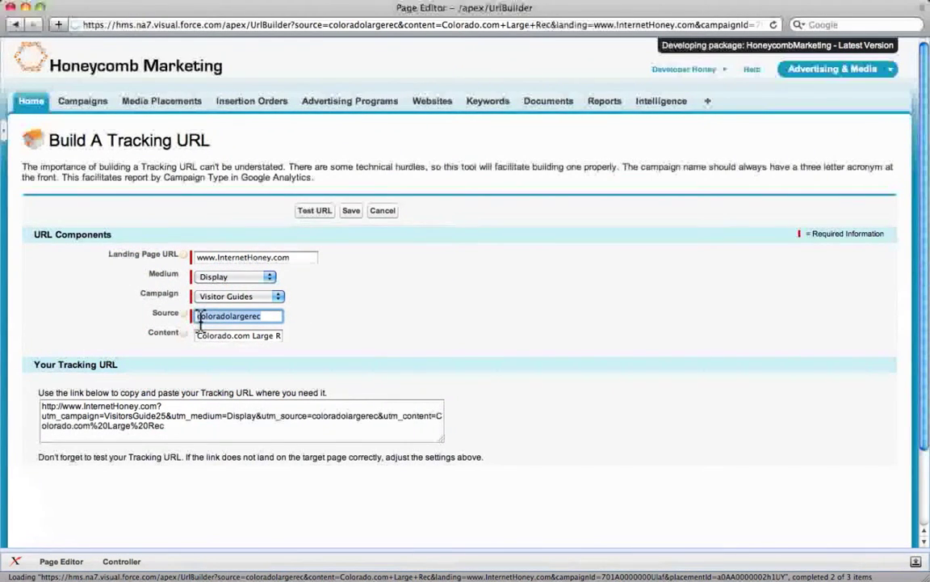
# - Leave the URL builder to check the placement's Media Tracking Name without editing it, and reopen the builder
pyautogui.click(383, 211)
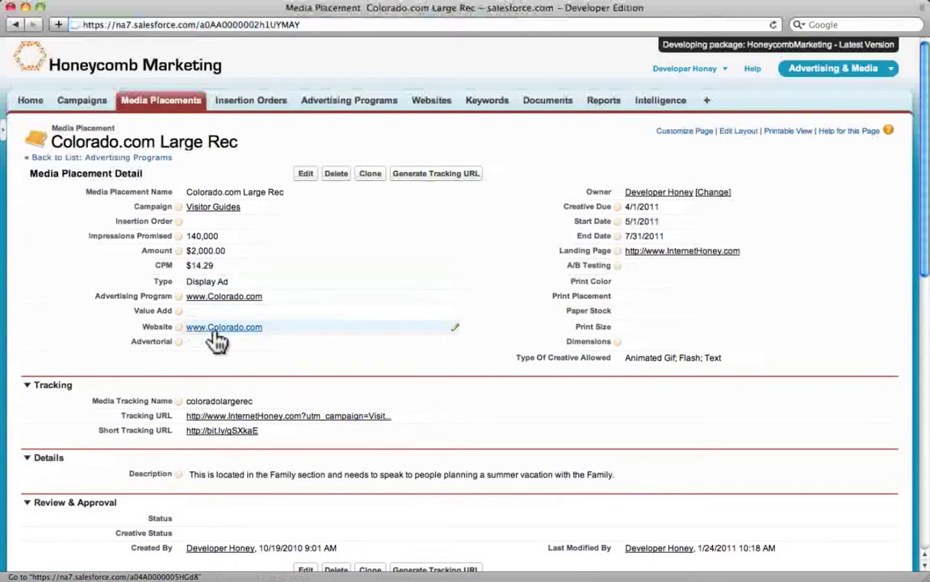
pyautogui.doubleClick(228, 401)
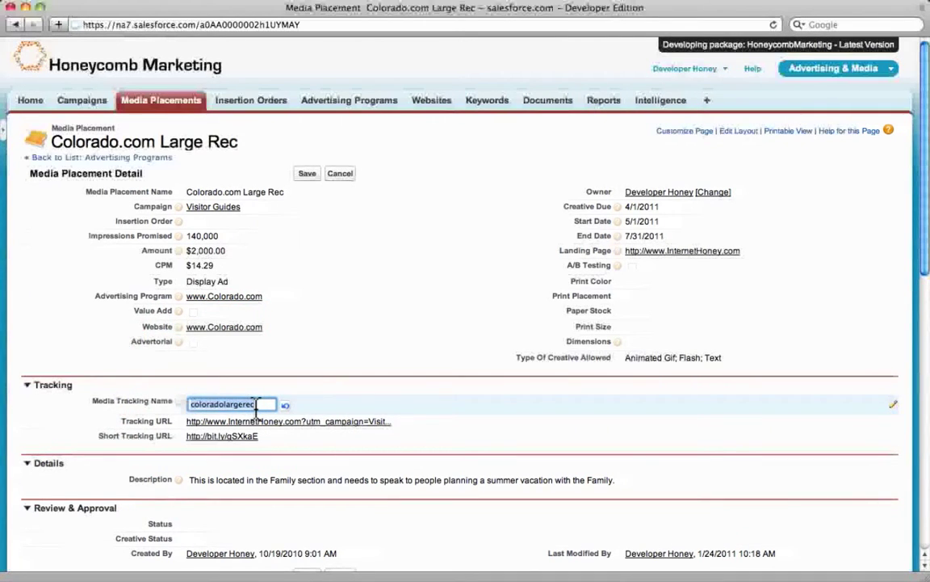
pyautogui.click(339, 175)
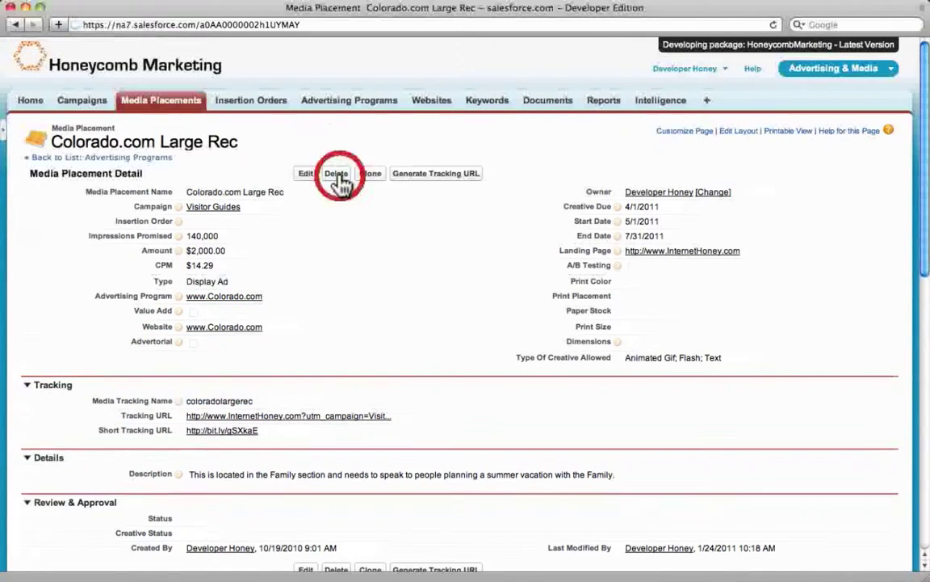
pyautogui.click(413, 179)
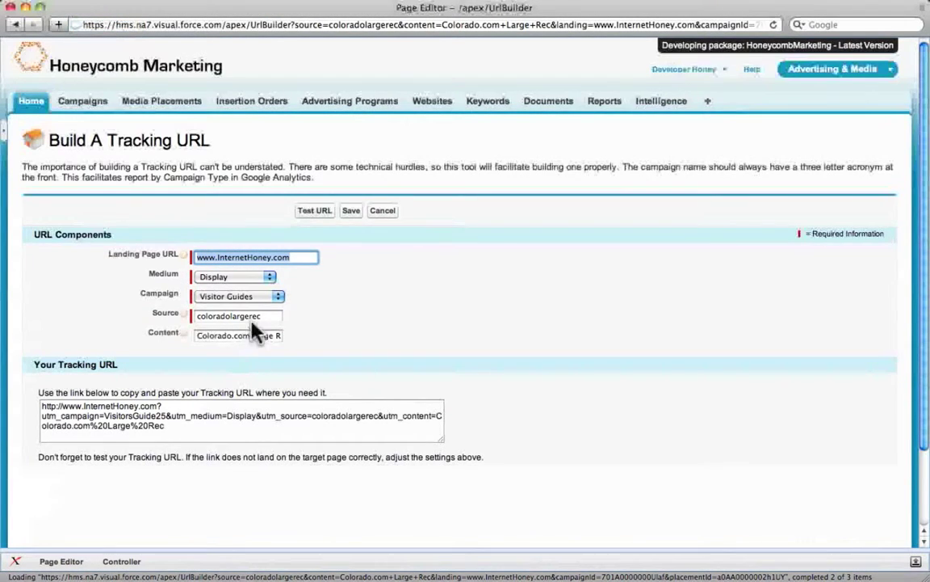
# - Review the Source, Campaign and Content components of the tracking URL
pyautogui.moveTo(272, 315); pyautogui.dragTo(198, 319)
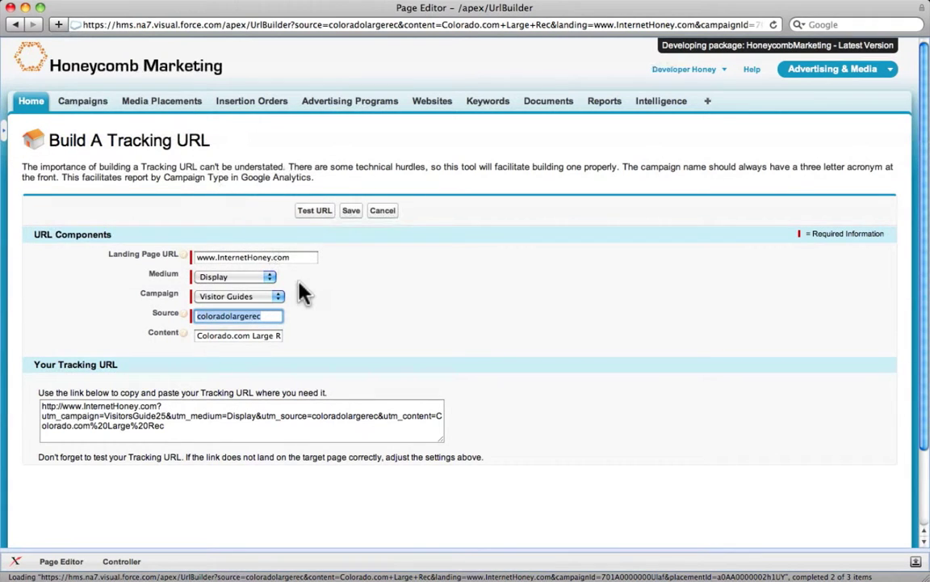
pyautogui.scroll(-1, 332, 303)
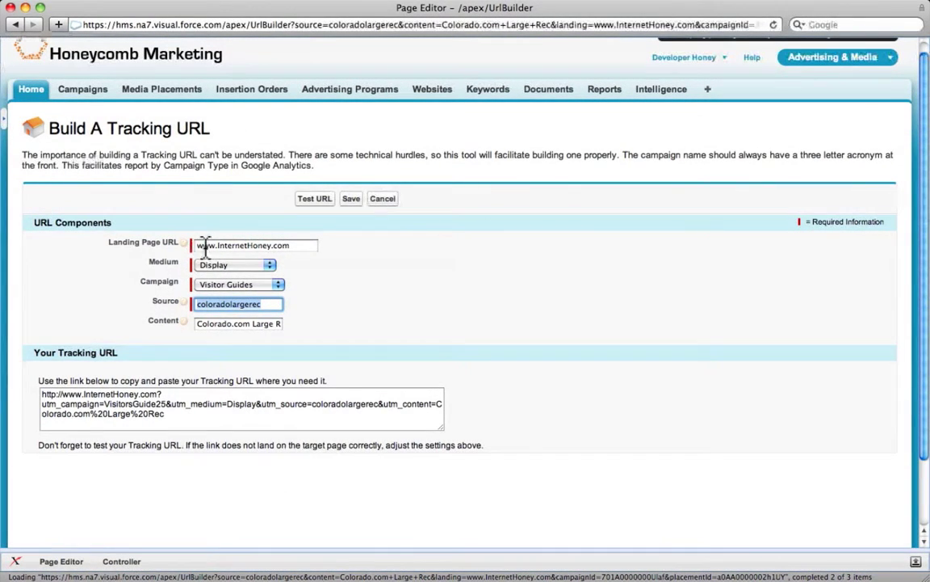
pyautogui.click(223, 287)
pyautogui.click(326, 283)
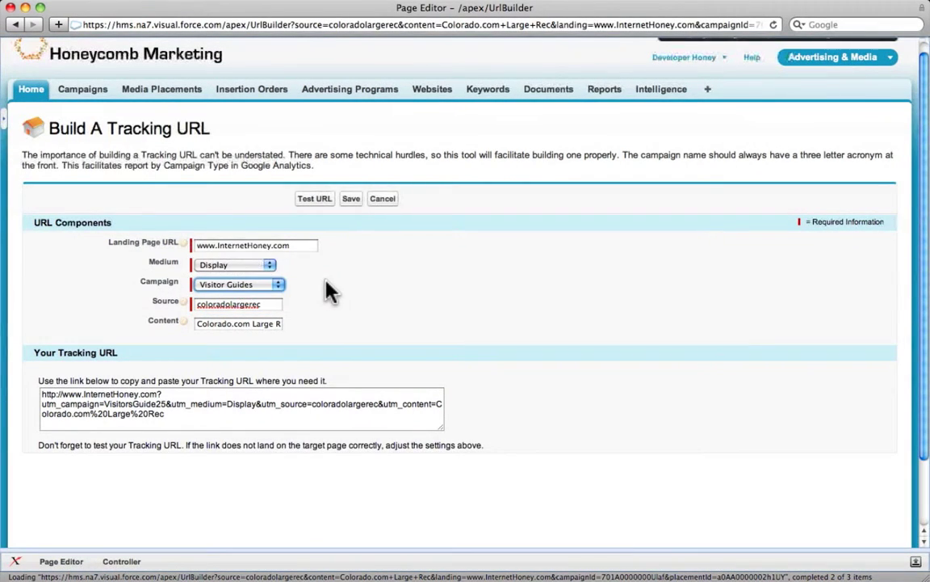
pyautogui.click(273, 305)
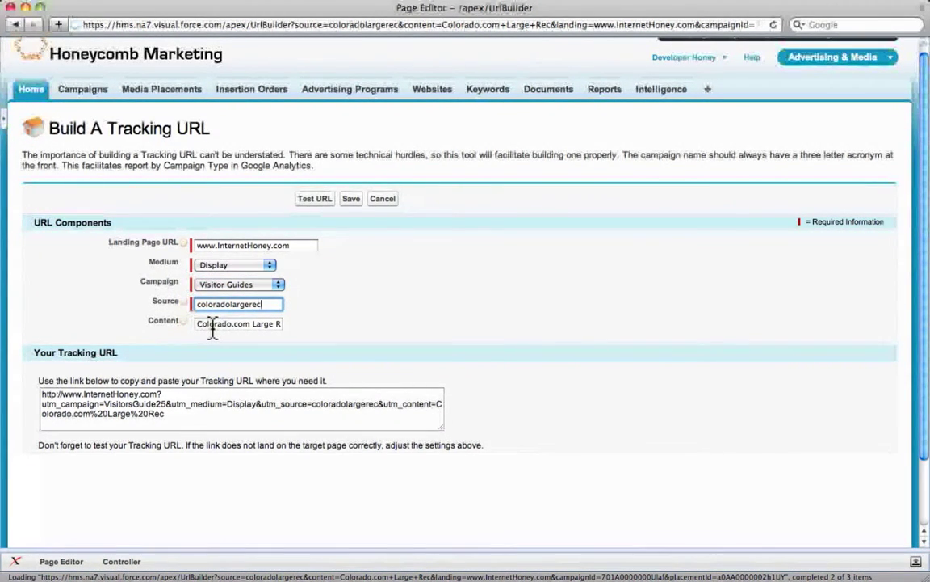
pyautogui.moveTo(208, 323); pyautogui.dragTo(297, 328)
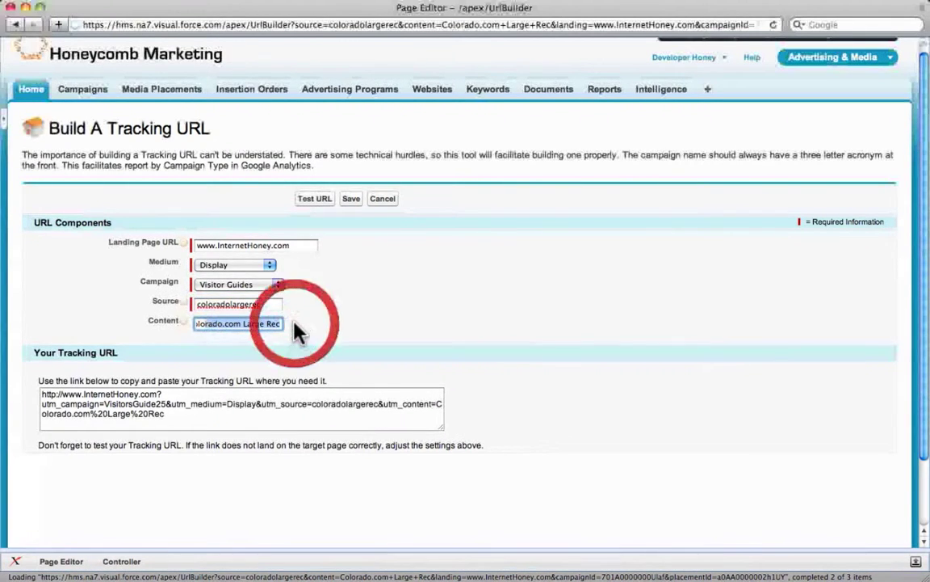
pyautogui.click(241, 330)
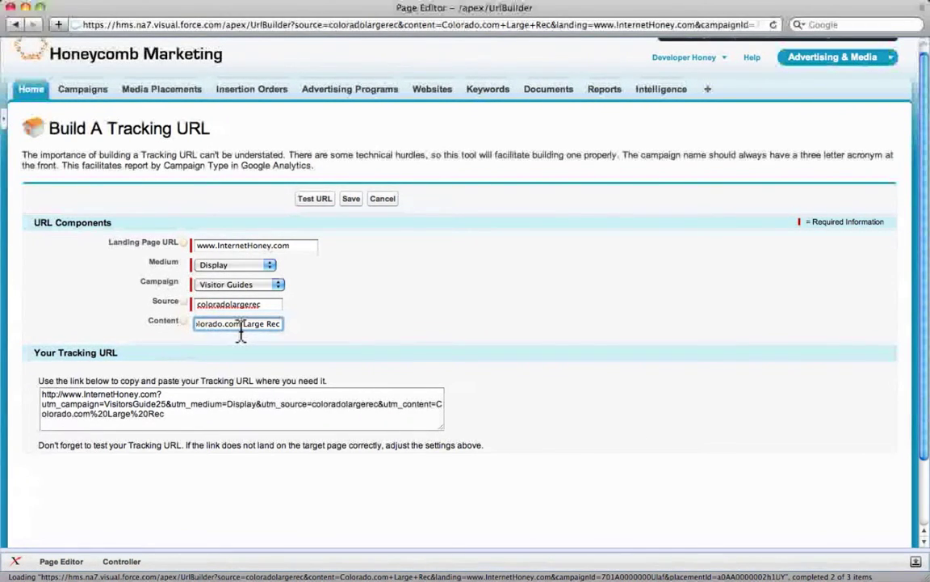
# - Replace the Content component of the tracking URL with "3rd night free"
pyautogui.moveTo(208, 326); pyautogui.dragTo(302, 326)
pyautogui.write('Colo')
pyautogui.write('3rd n')
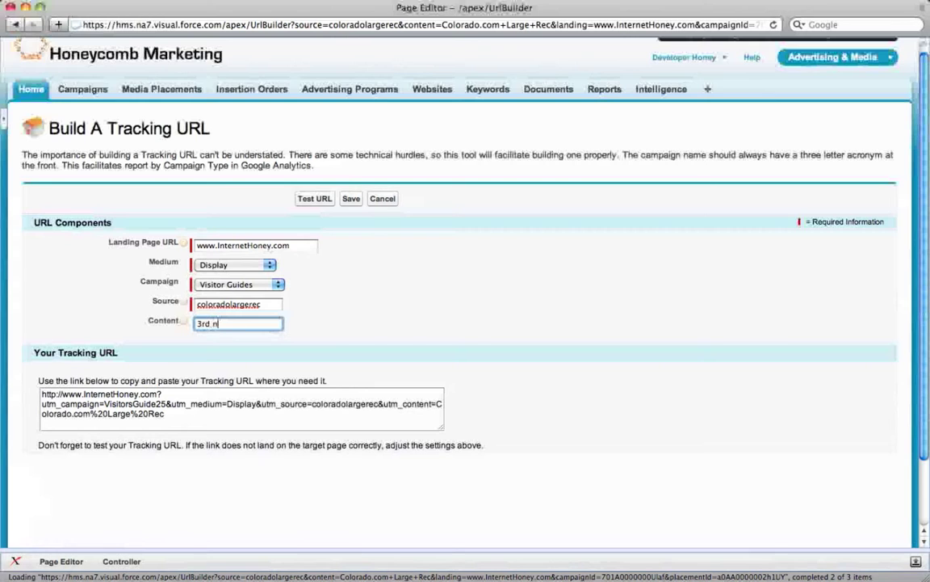
pyautogui.write('ight free')
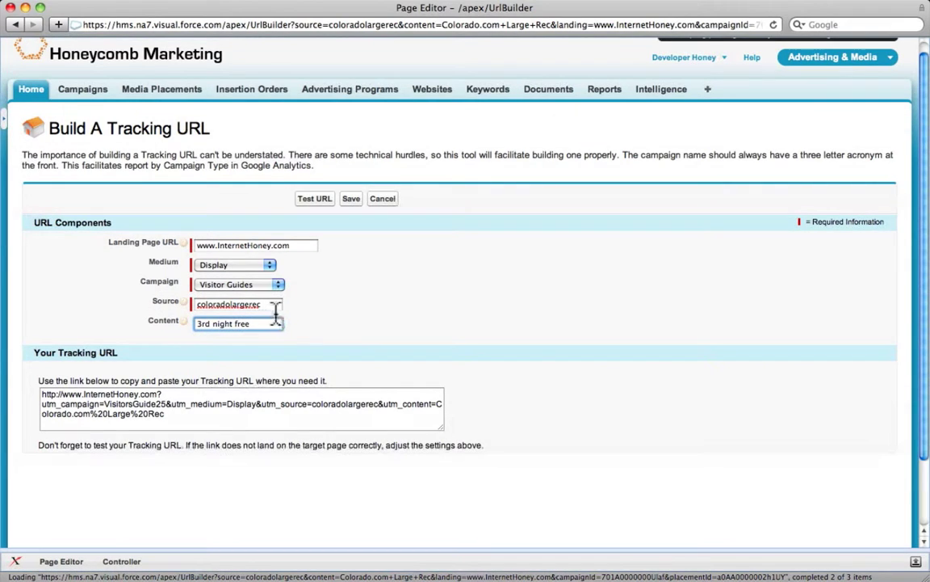
# - Clear the Content component of the tracking URL and set it to "blue"
pyautogui.press('BackSpace')
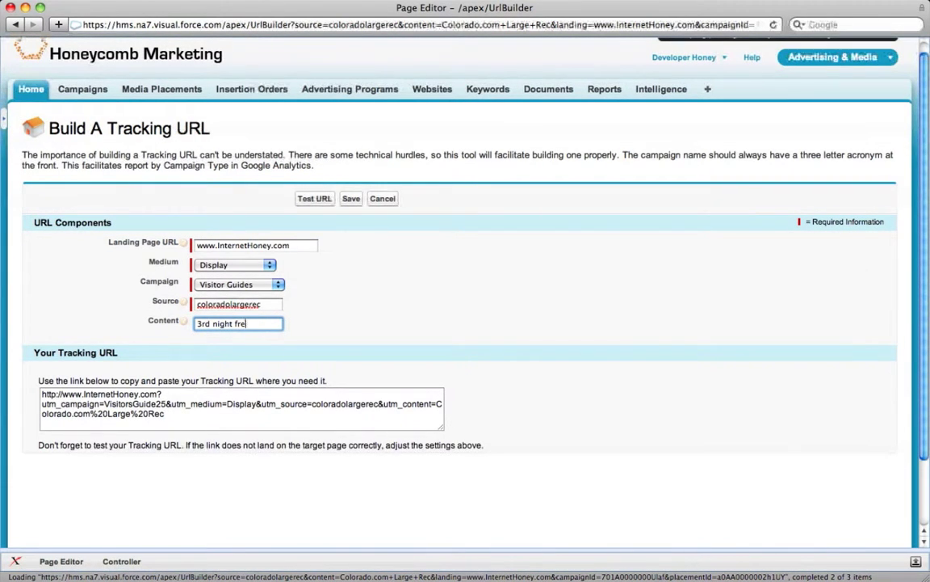
pyautogui.press('BackSpace')
pyautogui.press('BackSpace')
pyautogui.press('BackSpace')
pyautogui.press('BackSpace')
pyautogui.press('BackSpace')
pyautogui.press('BackSpace')
pyautogui.press('BackSpace')
pyautogui.press('BackSpace')
pyautogui.press('BackSpace')
pyautogui.press('BackSpace')
pyautogui.press('BackSpace')
pyautogui.press('BackSpace')
pyautogui.write('blue')
# - Test the tracking URL, return to the builder to review the generated link, and save it to the placement
pyautogui.click(315, 202)
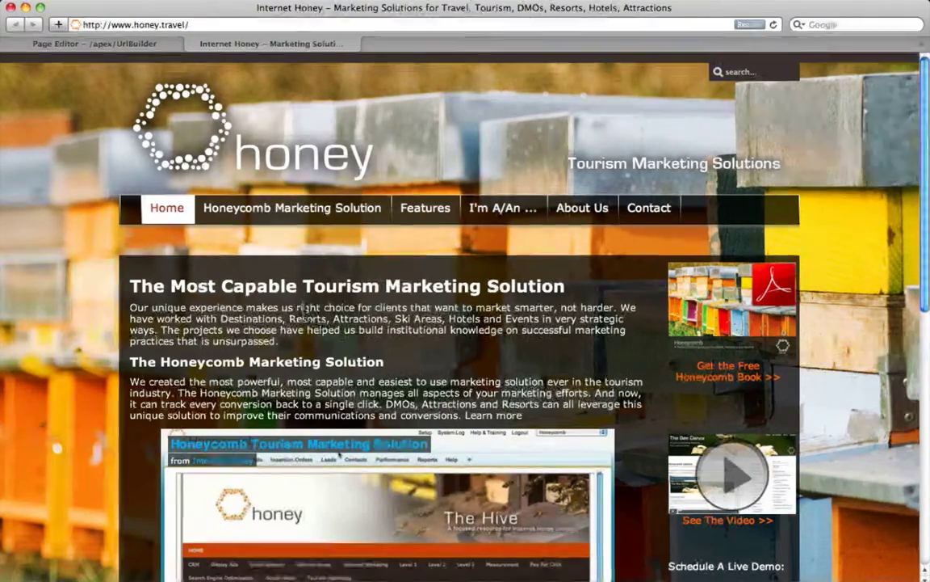
pyautogui.click(122, 42)
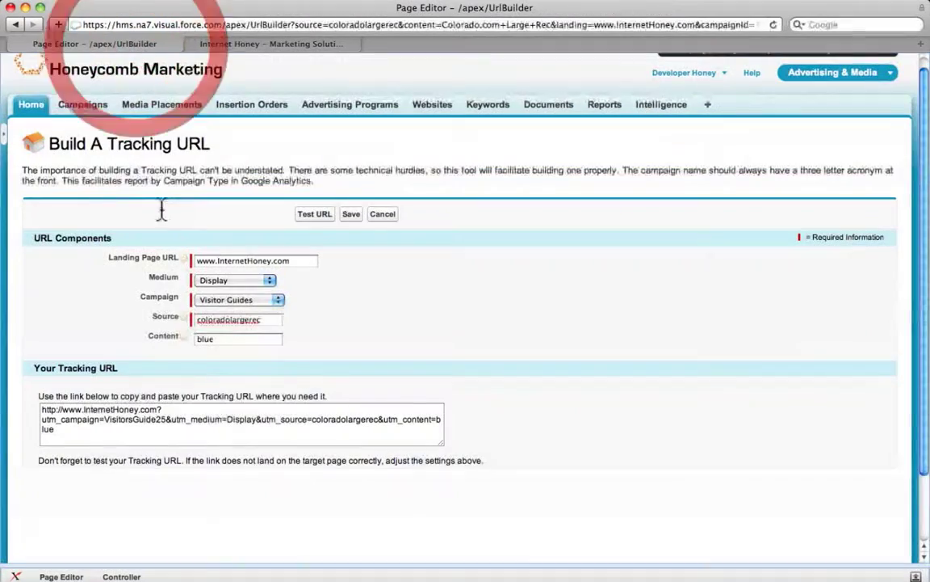
pyautogui.click(229, 343)
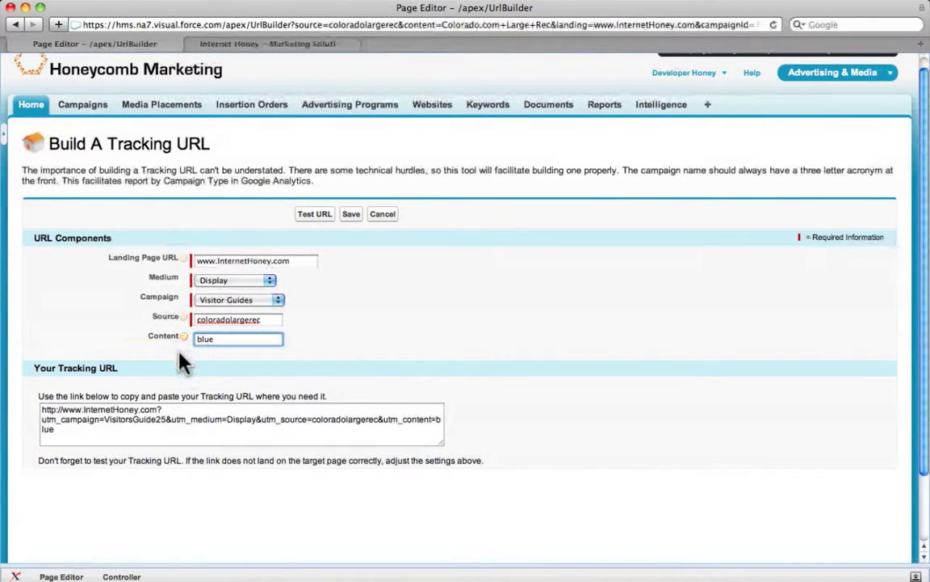
pyautogui.moveTo(58, 430); pyautogui.dragTo(41, 408)
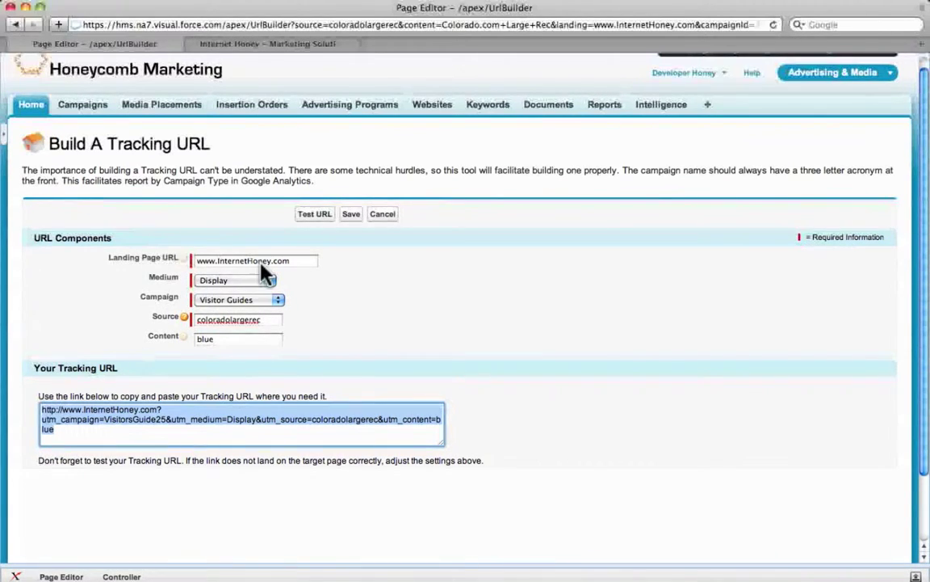
pyautogui.click(363, 236)
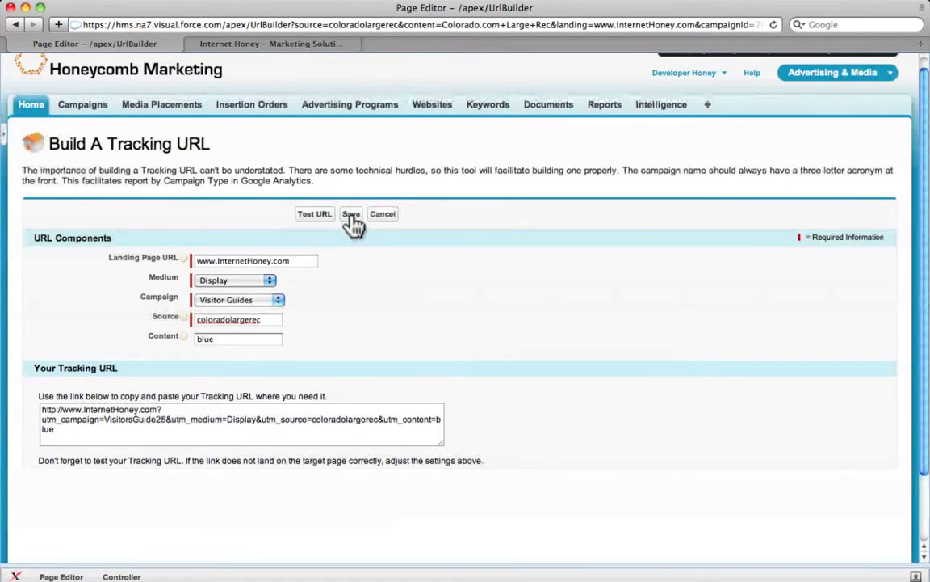
pyautogui.click(352, 216)
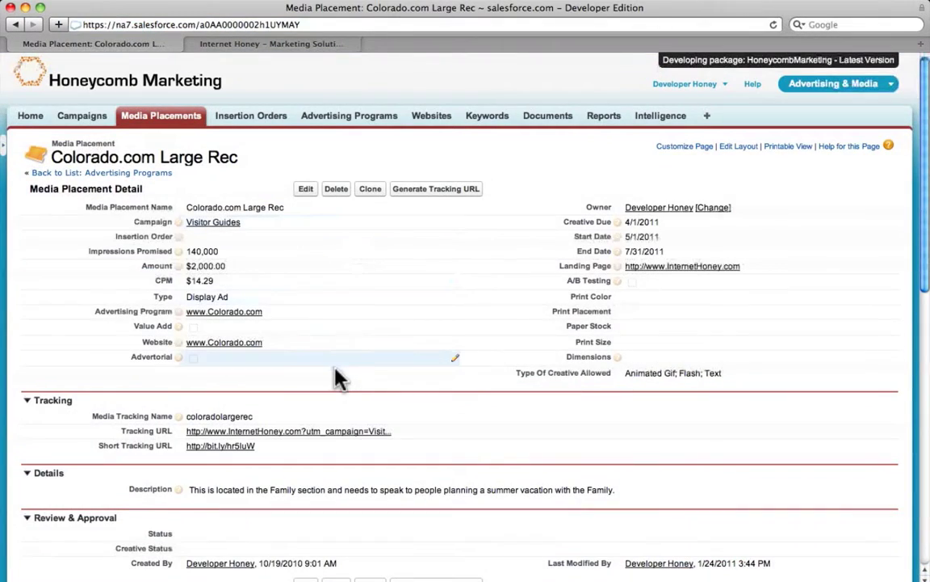
# - Open the placement's short tracking URL to check its destination, and return to the record, cancelling its inline editing
pyautogui.scroll(-2, 323, 389)
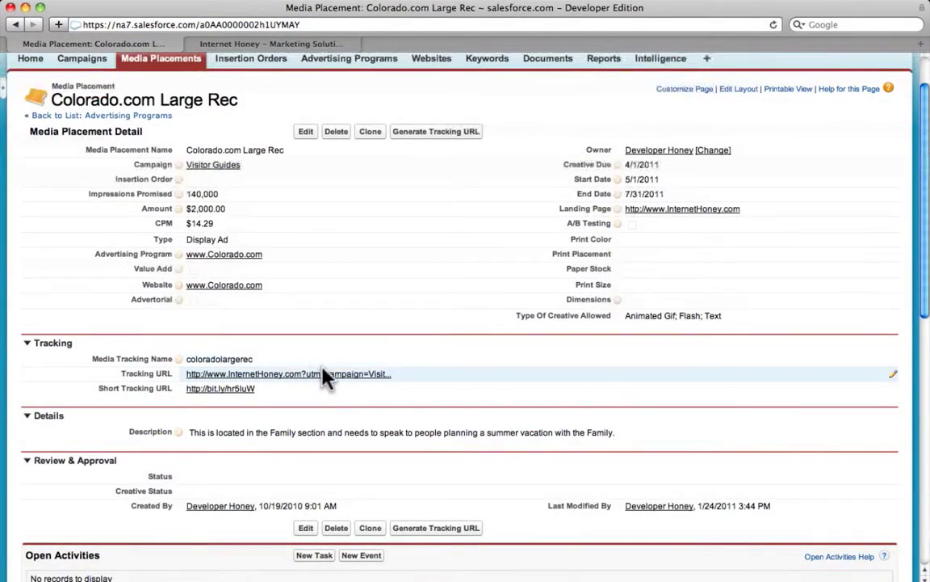
pyautogui.doubleClick(414, 382)
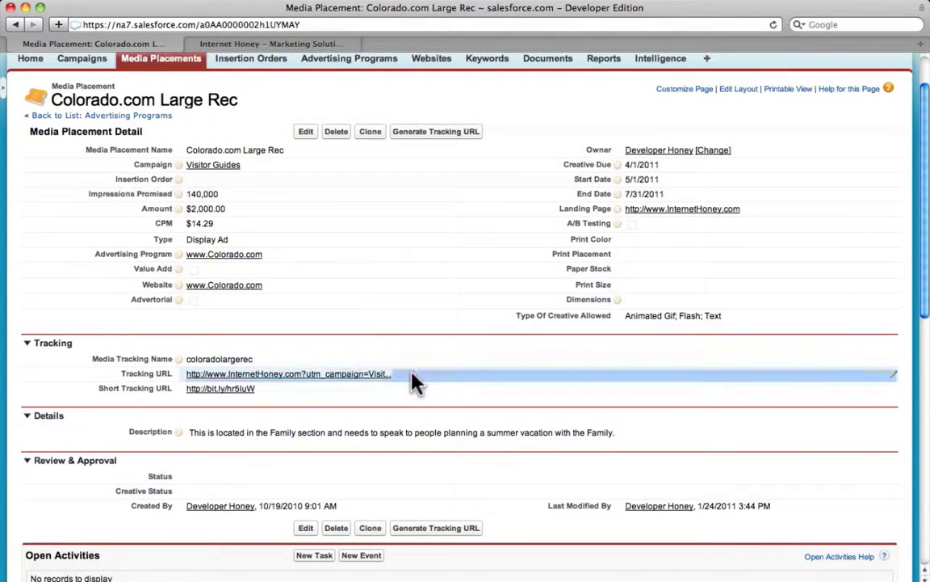
pyautogui.moveTo(259, 376); pyautogui.dragTo(291, 384)
pyautogui.click(323, 364)
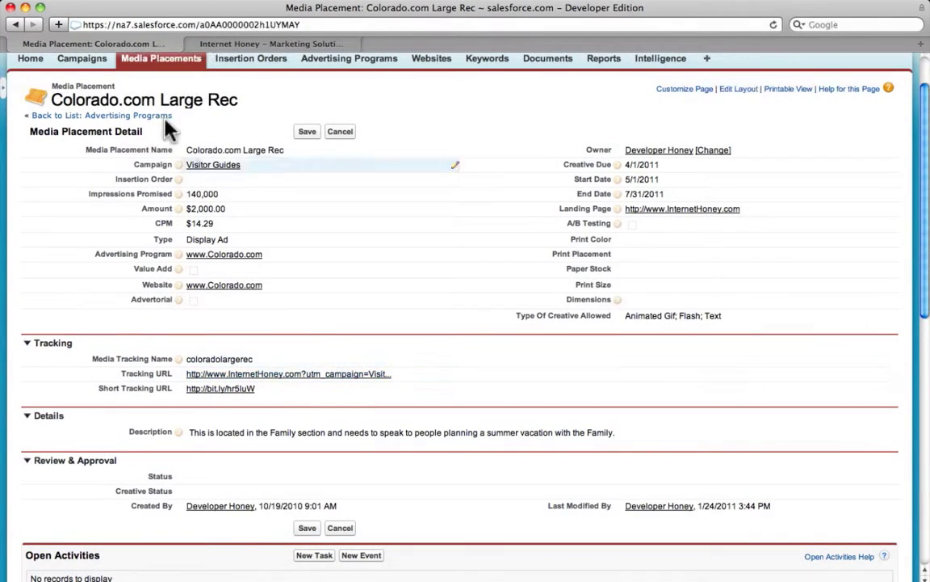
pyautogui.click(245, 391)
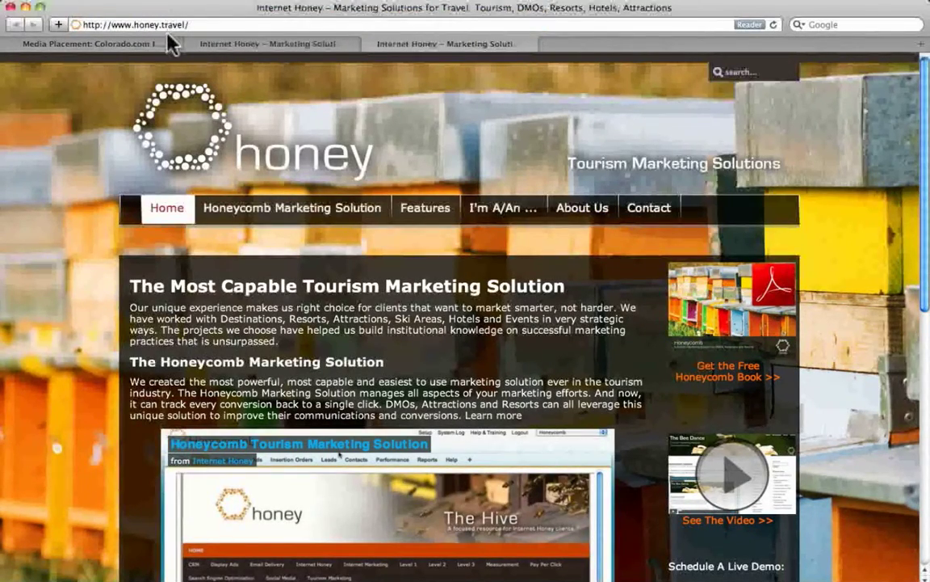
pyautogui.click(139, 42)
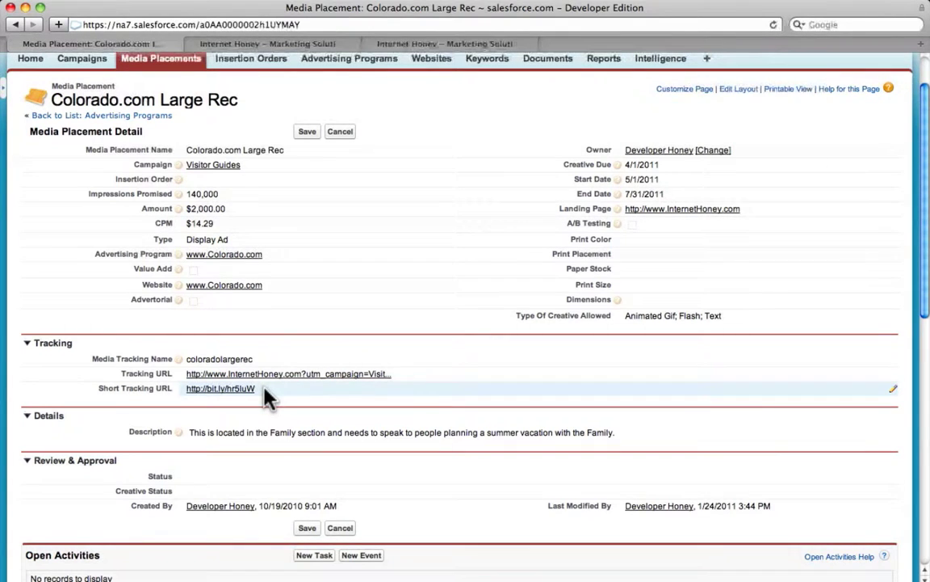
pyautogui.click(335, 132)
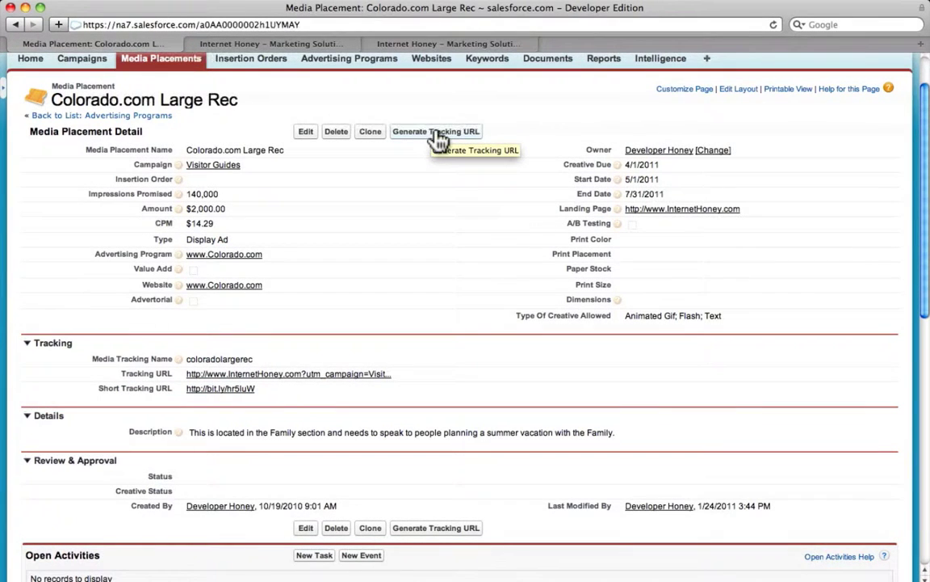
pyautogui.click(816, 2)
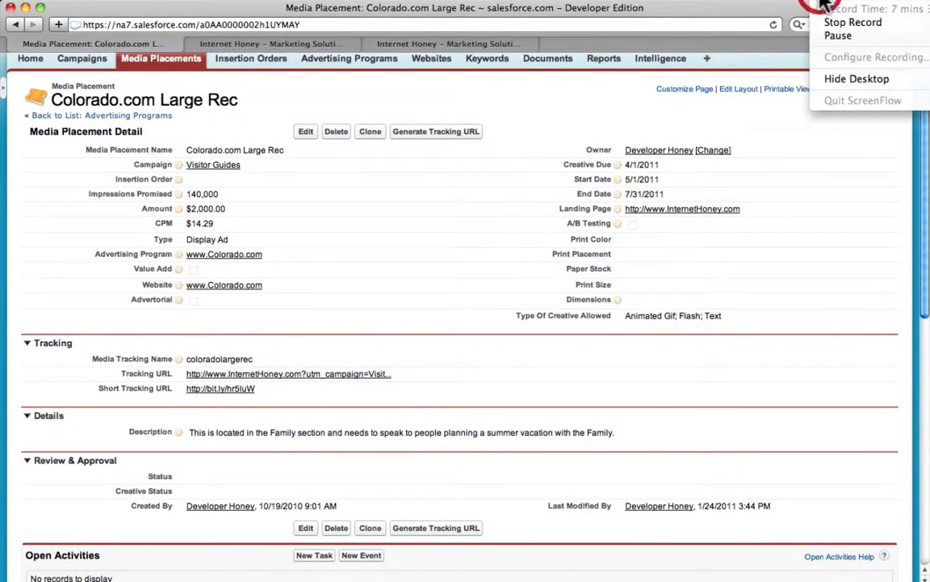